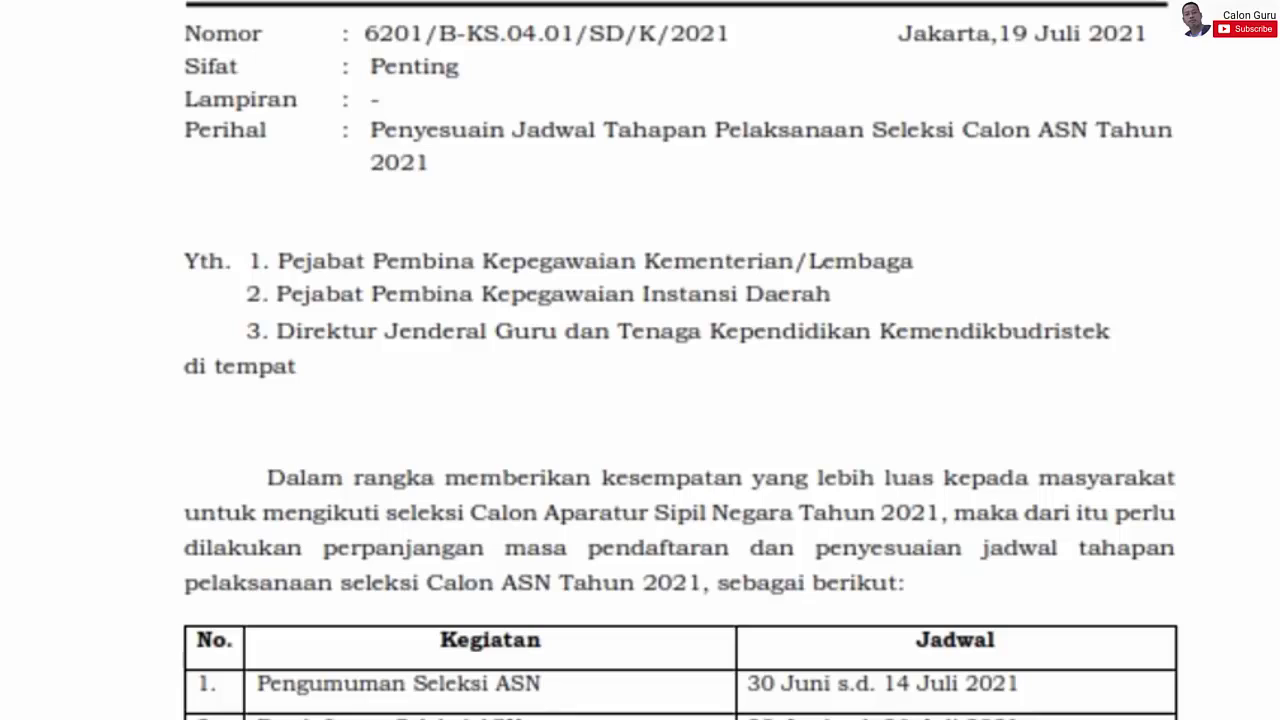
In the schedule table, circle number 2, underline 26 Juli, write "23." beside that row, and underline Pengumuman Hasil Seleksi Administrasi
scroll(1005, 557, down, 3)
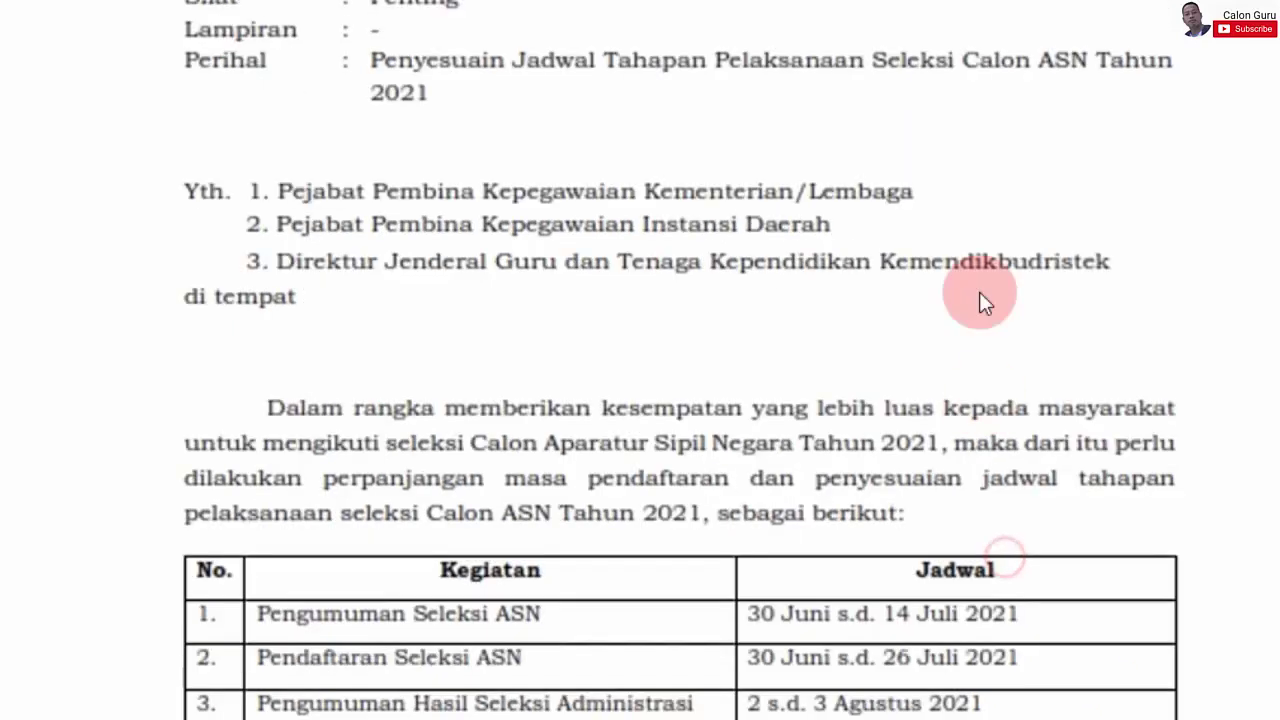
scroll(966, 500, down, 2)
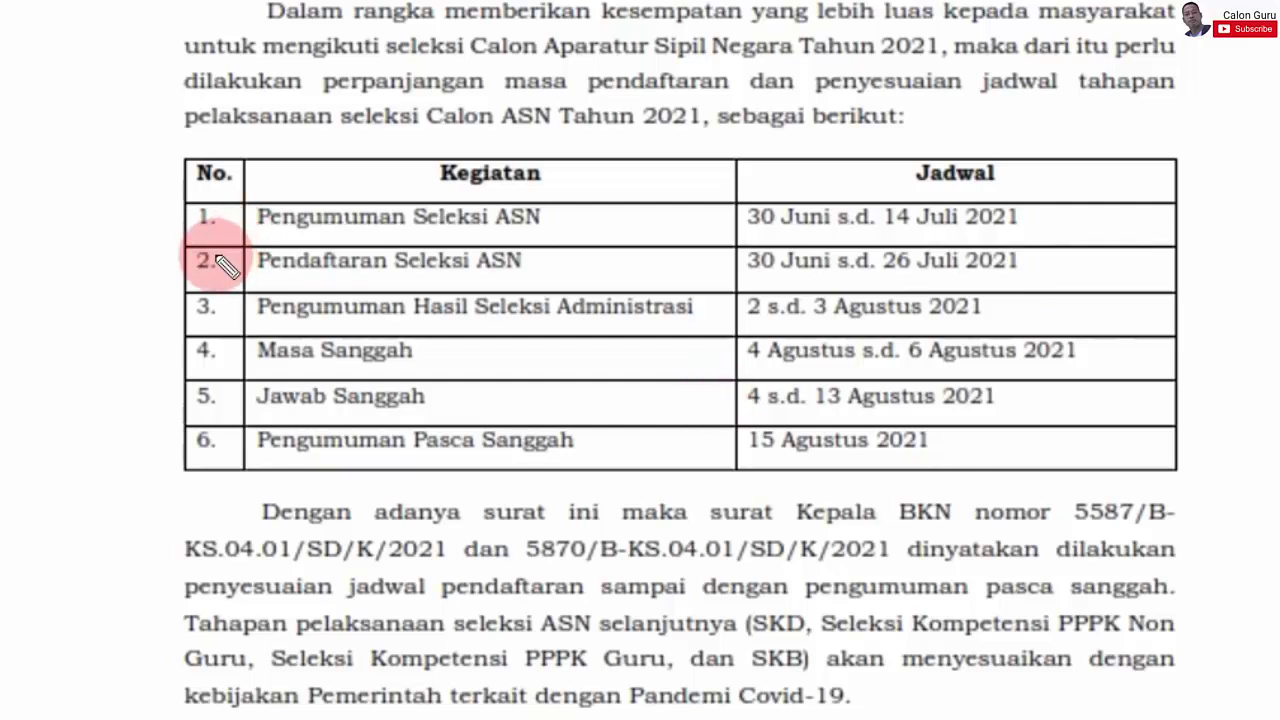
mouse_move(214, 240)
mouse_down()
mouse_move(180, 252)
mouse_move(225, 285)
mouse_move(222, 266)
mouse_up()
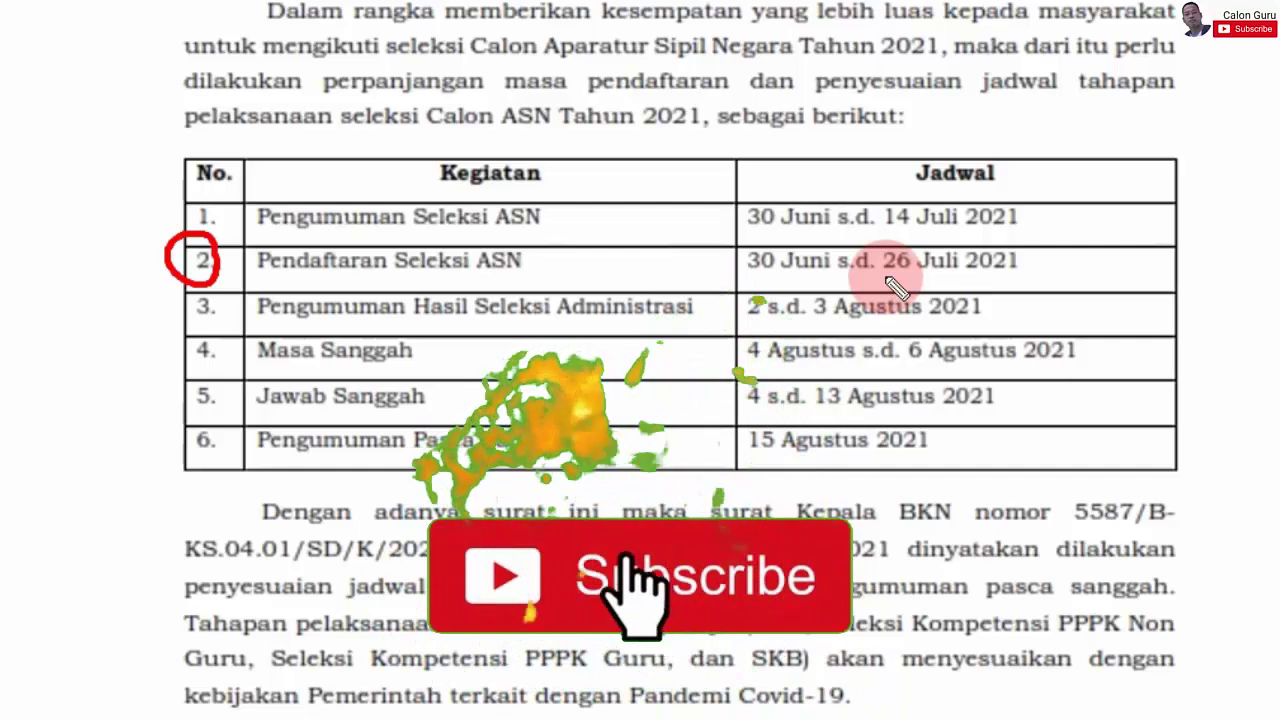
drag(885, 280, 955, 285)
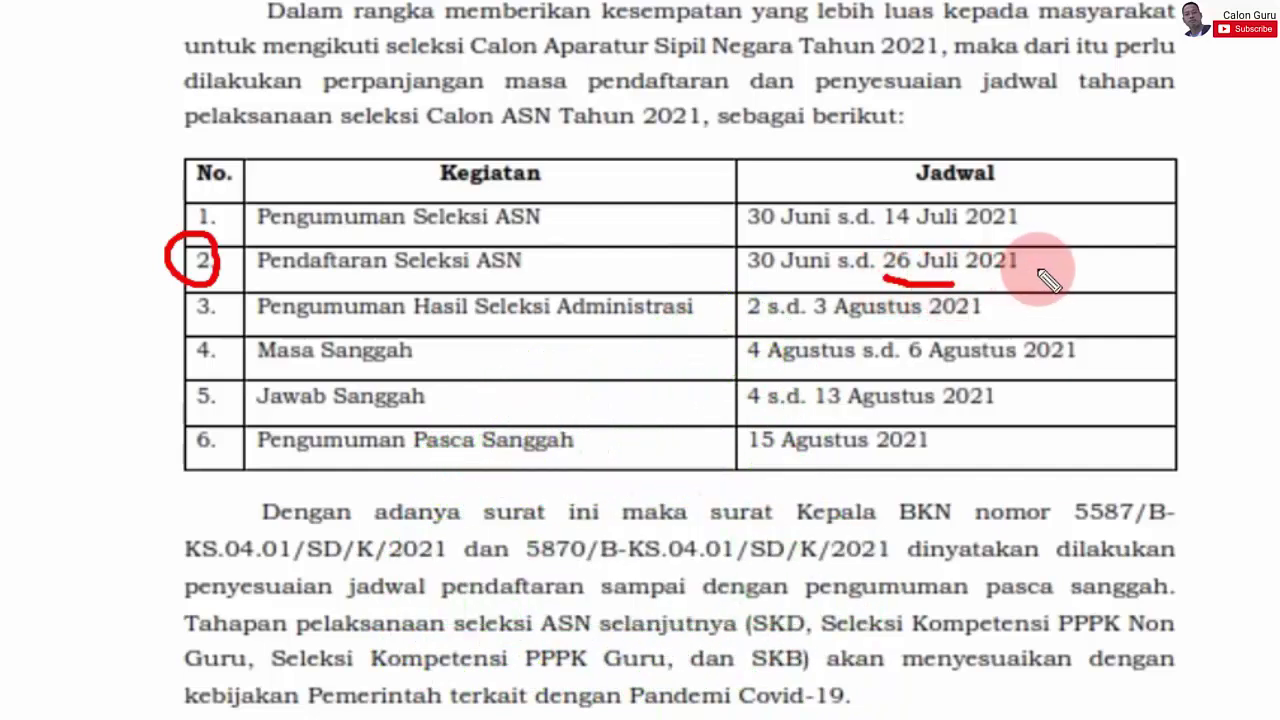
mouse_move(1040, 270)
mouse_down()
mouse_move(1062, 288)
mouse_move(1084, 265)
mouse_move(1086, 296)
mouse_up()
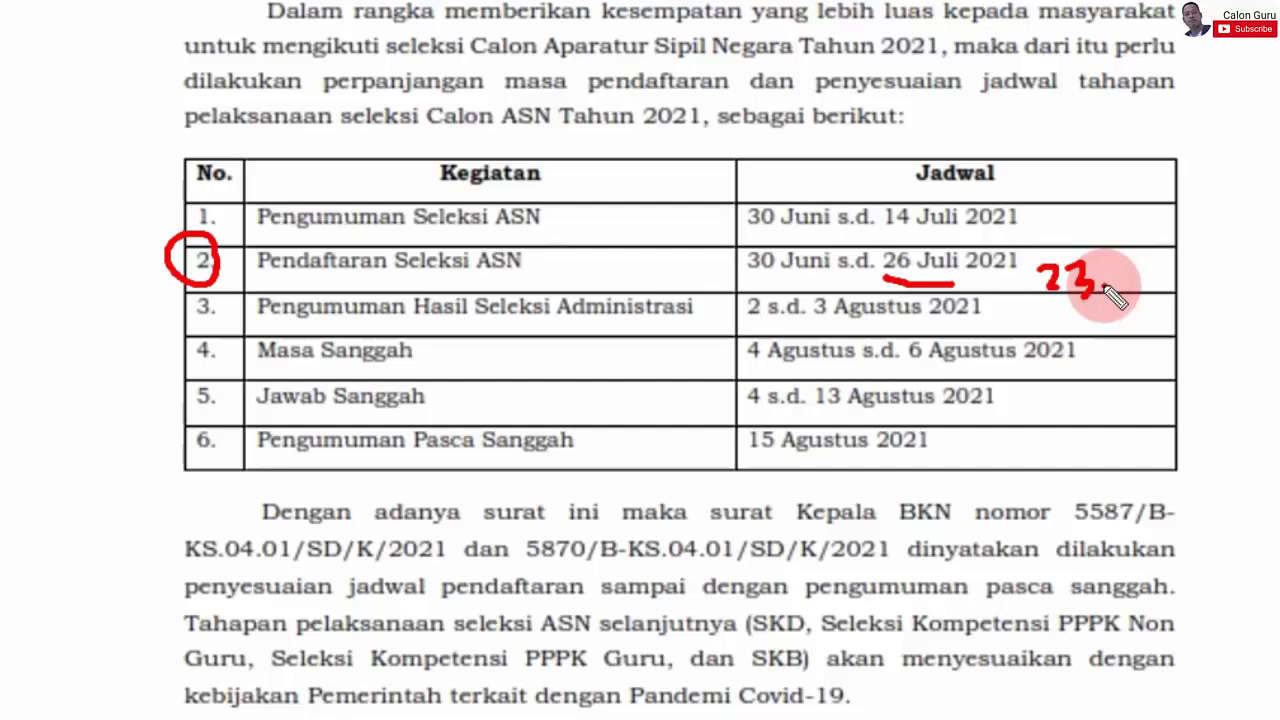
click(1105, 285)
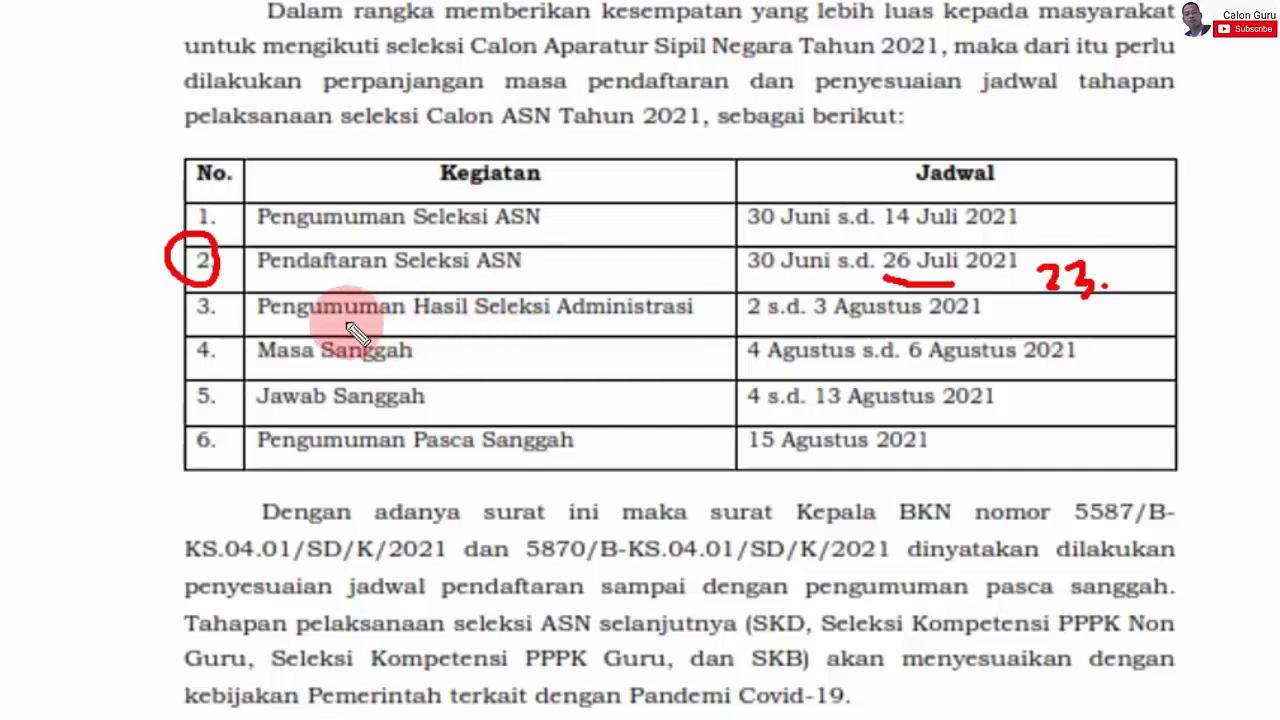
drag(338, 328, 661, 334)
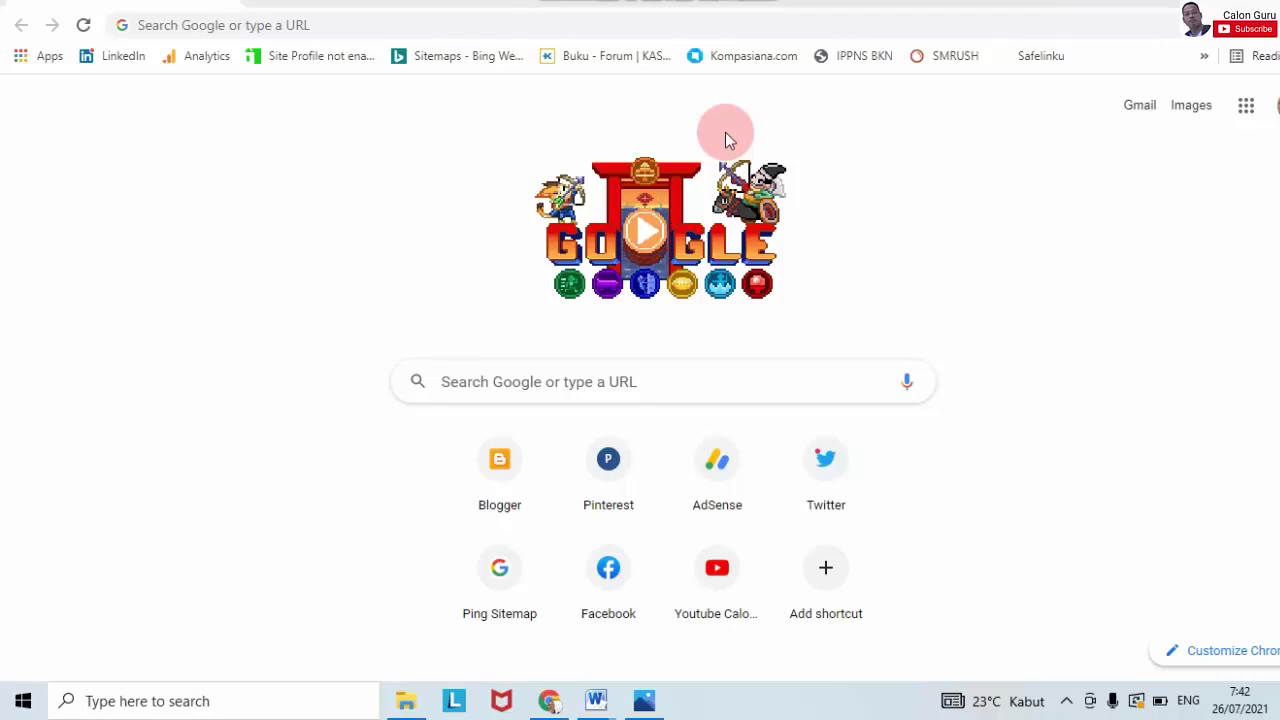
Search the web for infogtk and open the INFO GTK v.2021.1.0 site at info.gtk.kemdikbud.go.id
click(401, 26)
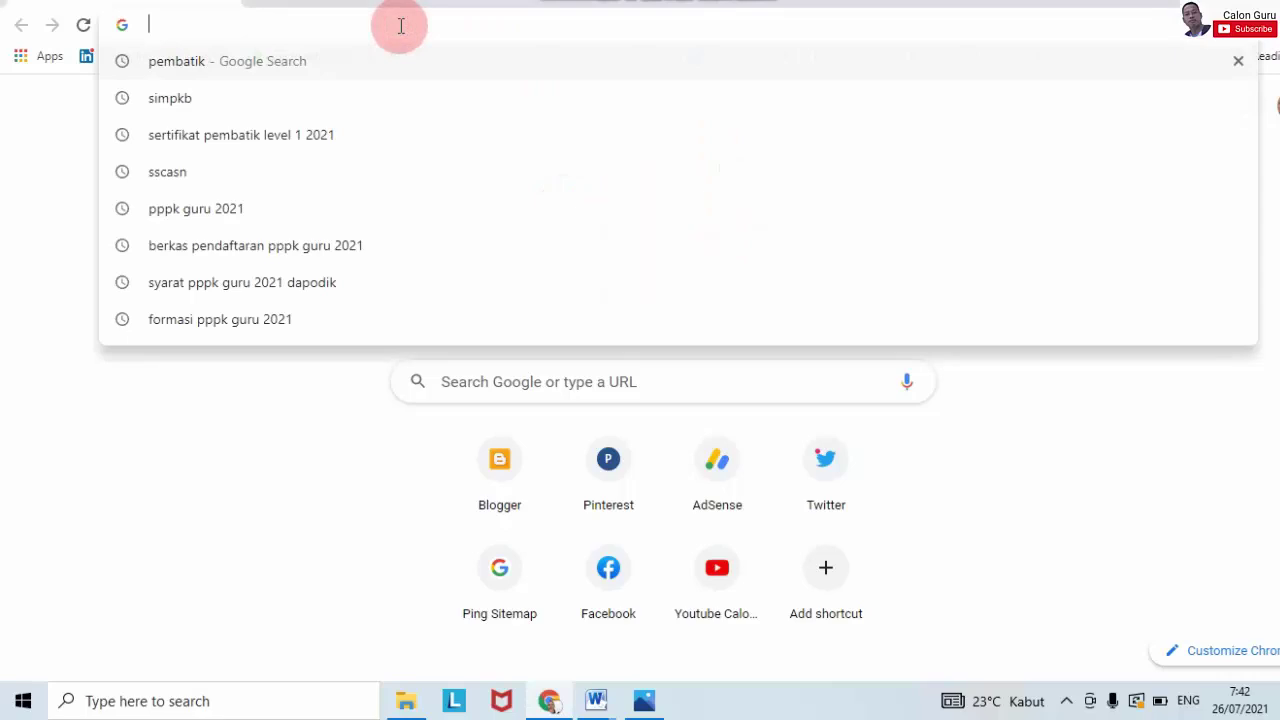
text(infogtk)
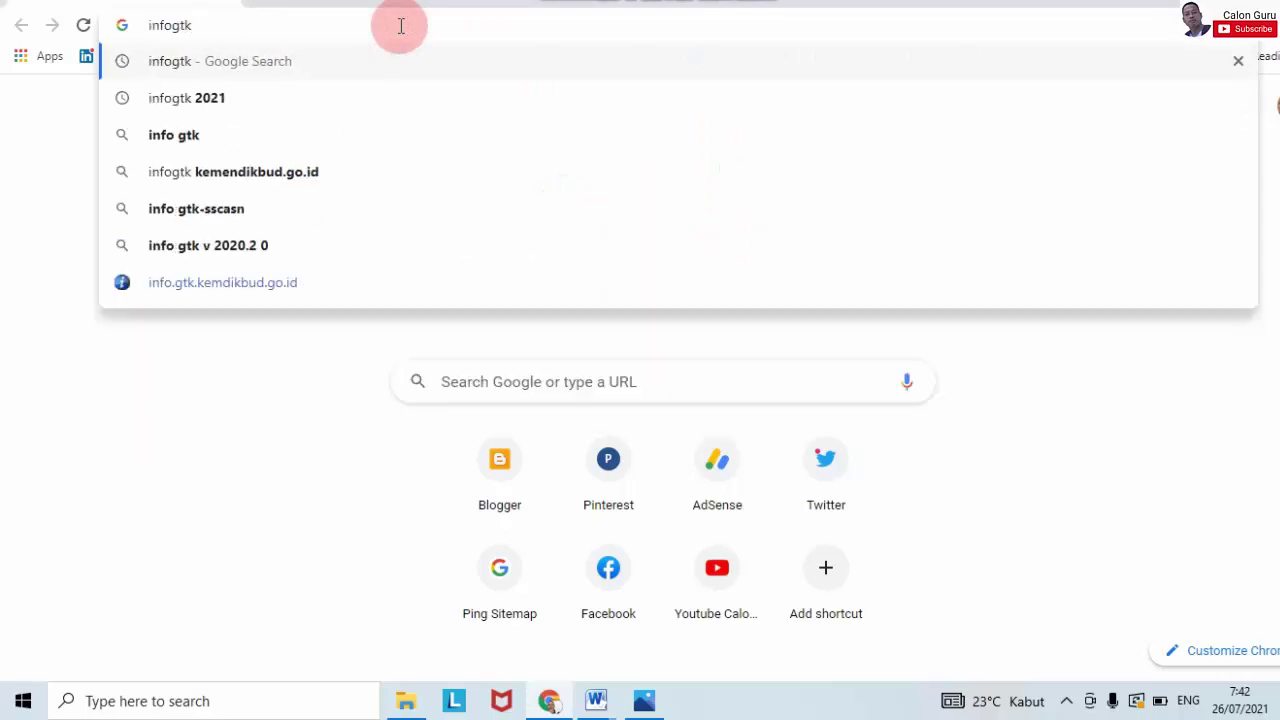
key(Return)
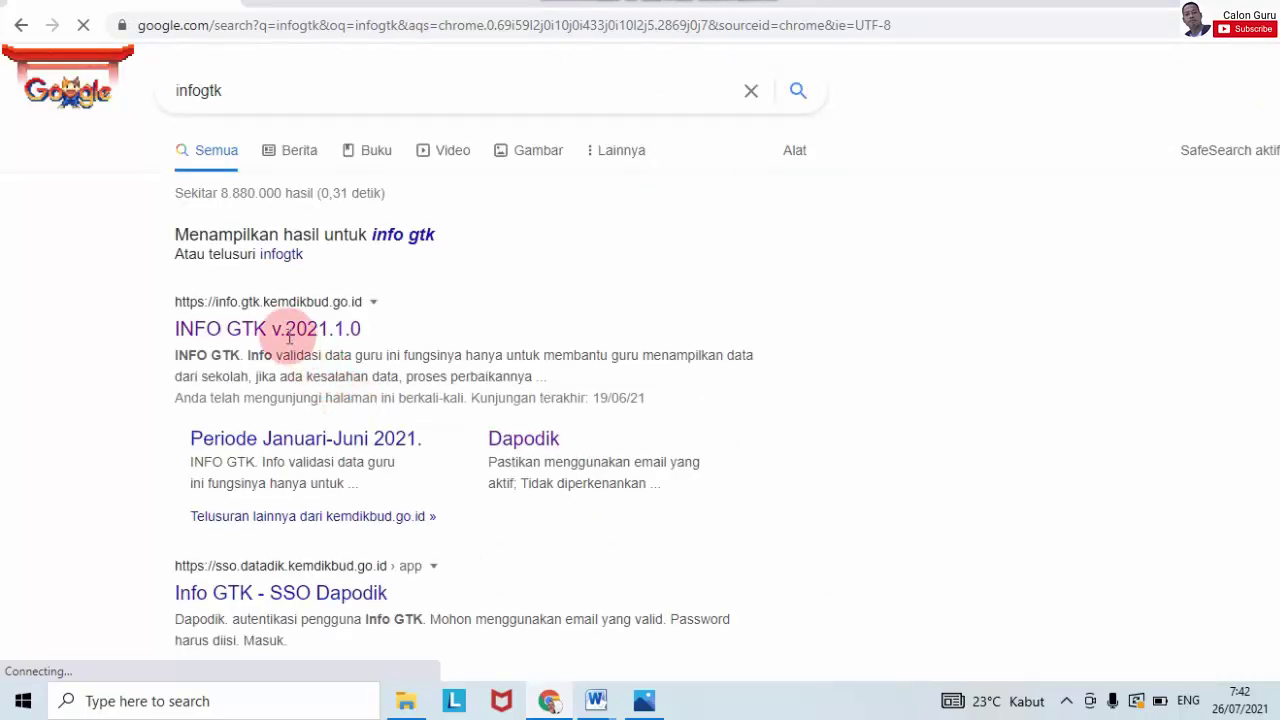
click(282, 334)
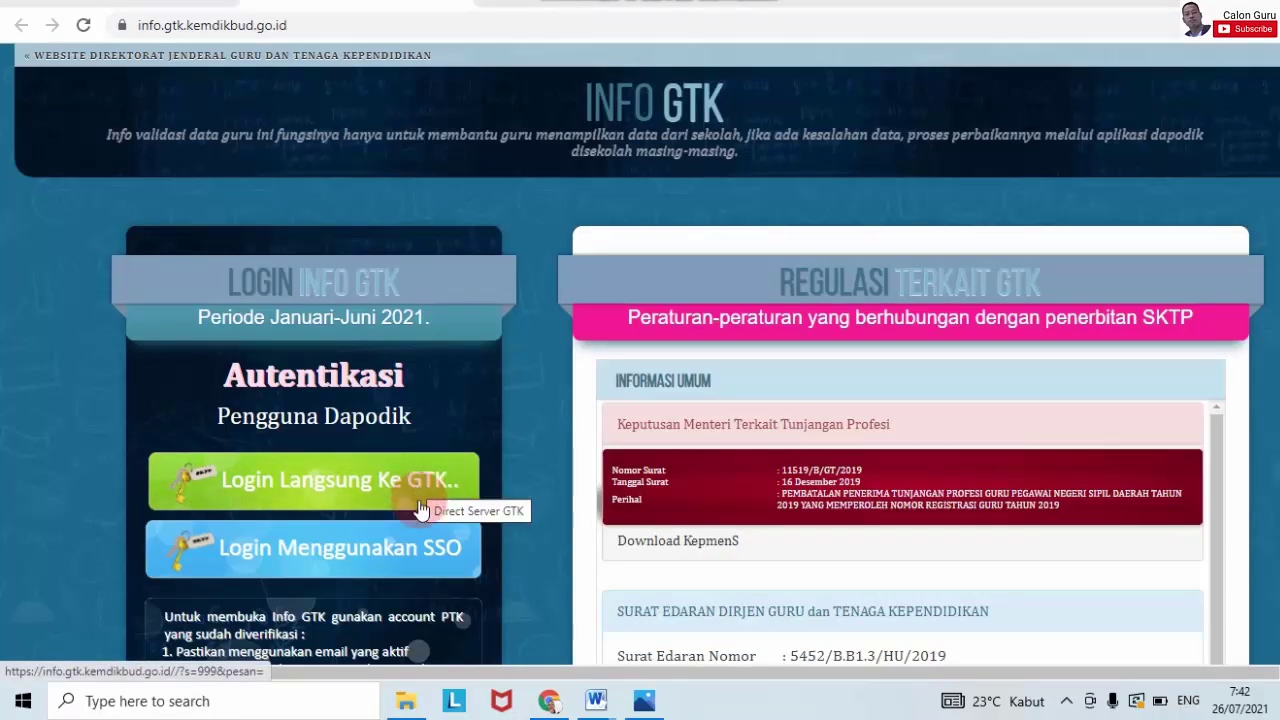
Log in directly to the GTK server with the verified PTK account's e-mail and password
click(325, 483)
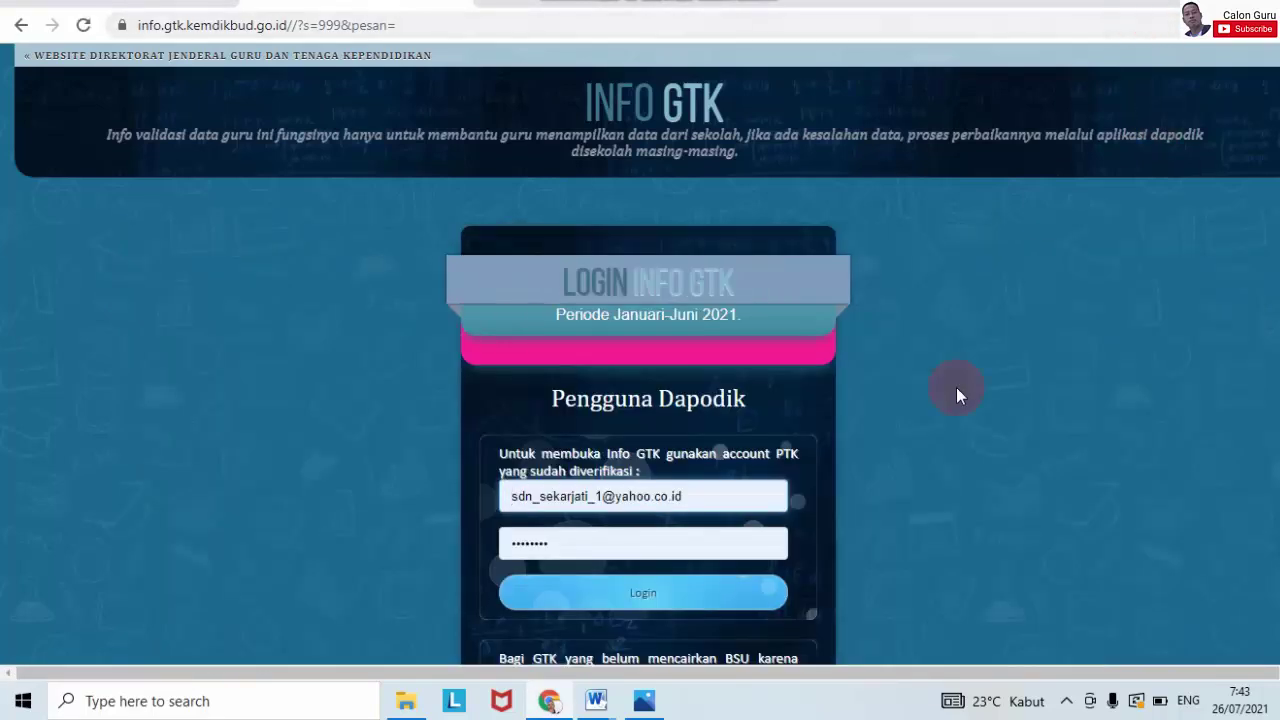
triple_click(619, 499)
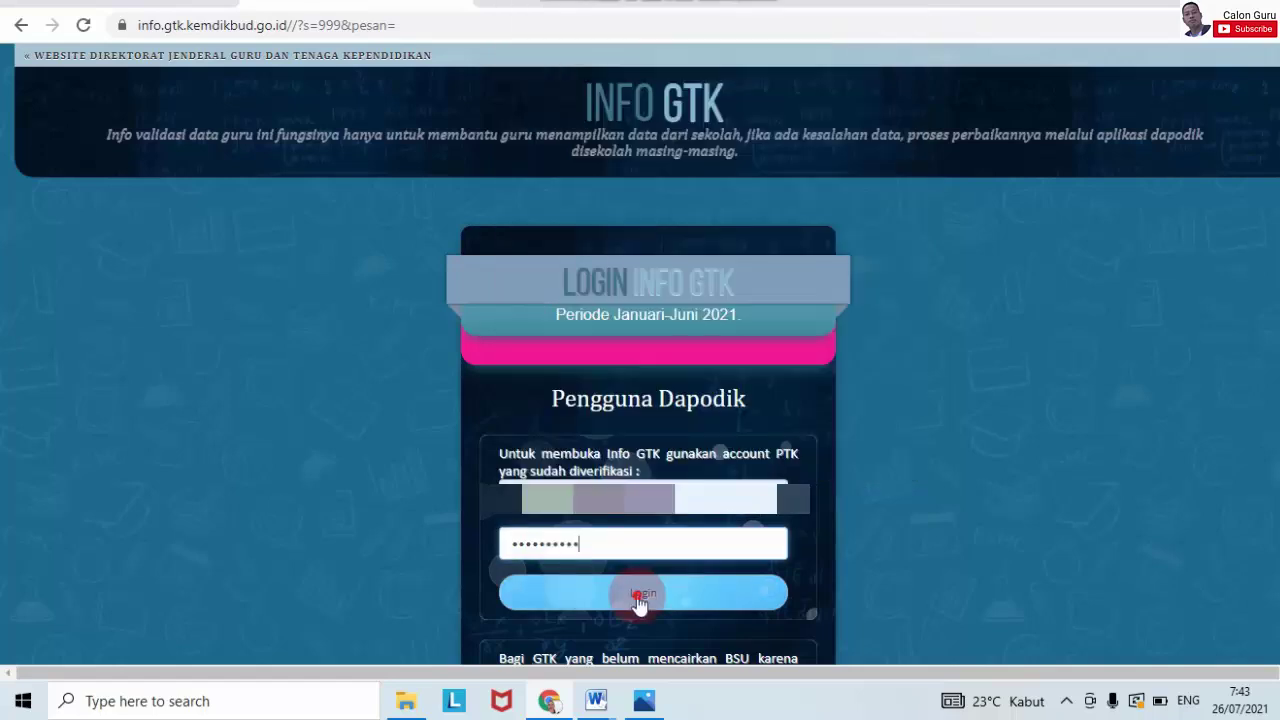
click(637, 597)
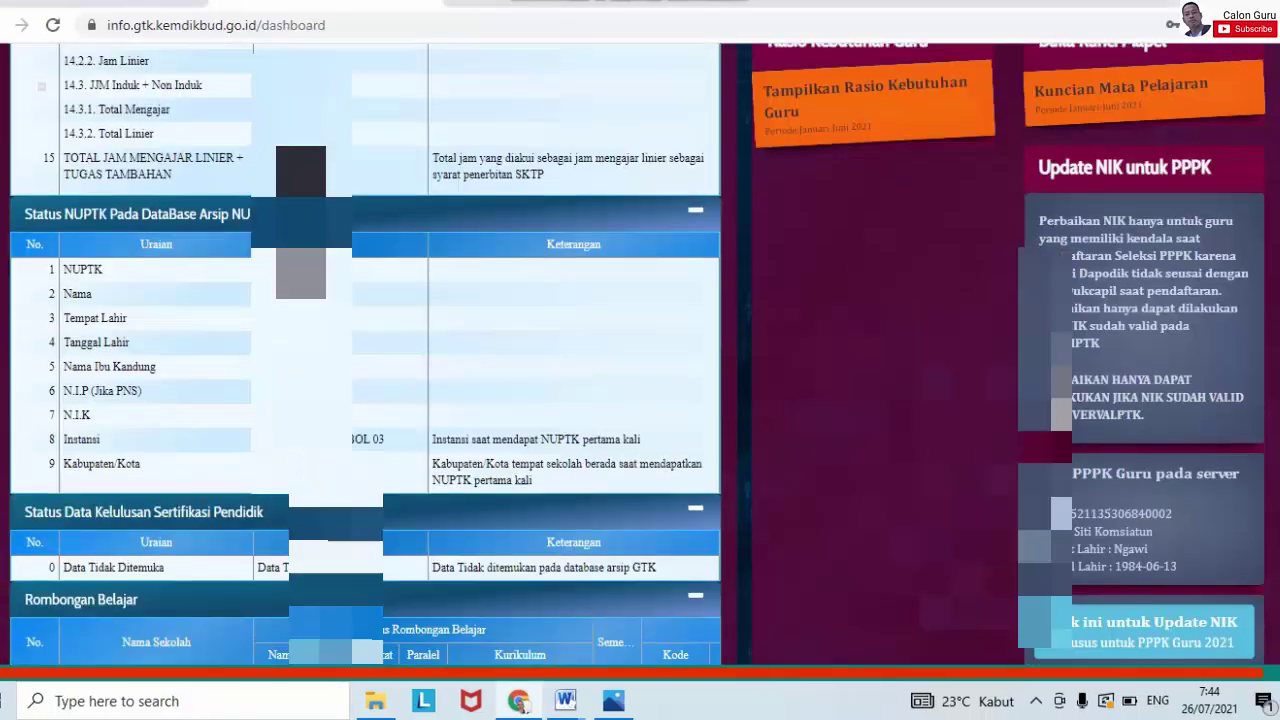
Circle the "Update NIK untuk PPPK" heading on the dashboard with the annotation pen
scroll(640, 355, down, 1)
scroll(1112, 203, down, 1)
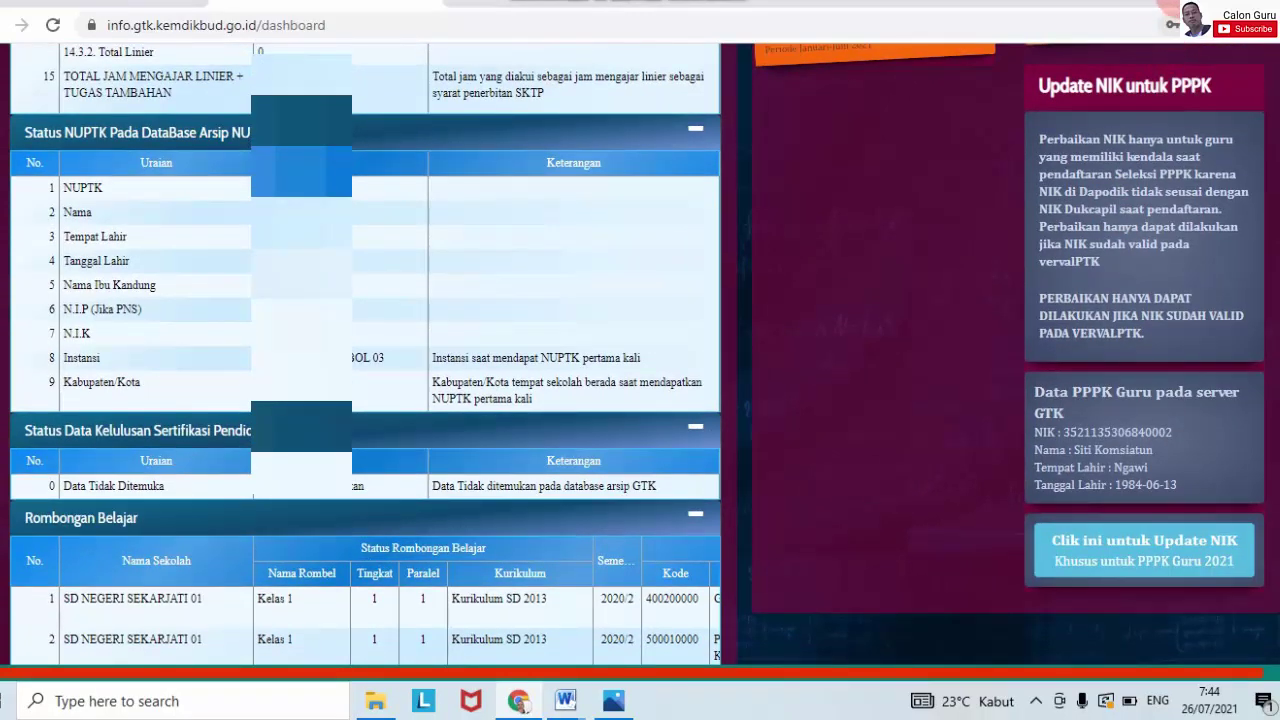
click(1168, 0)
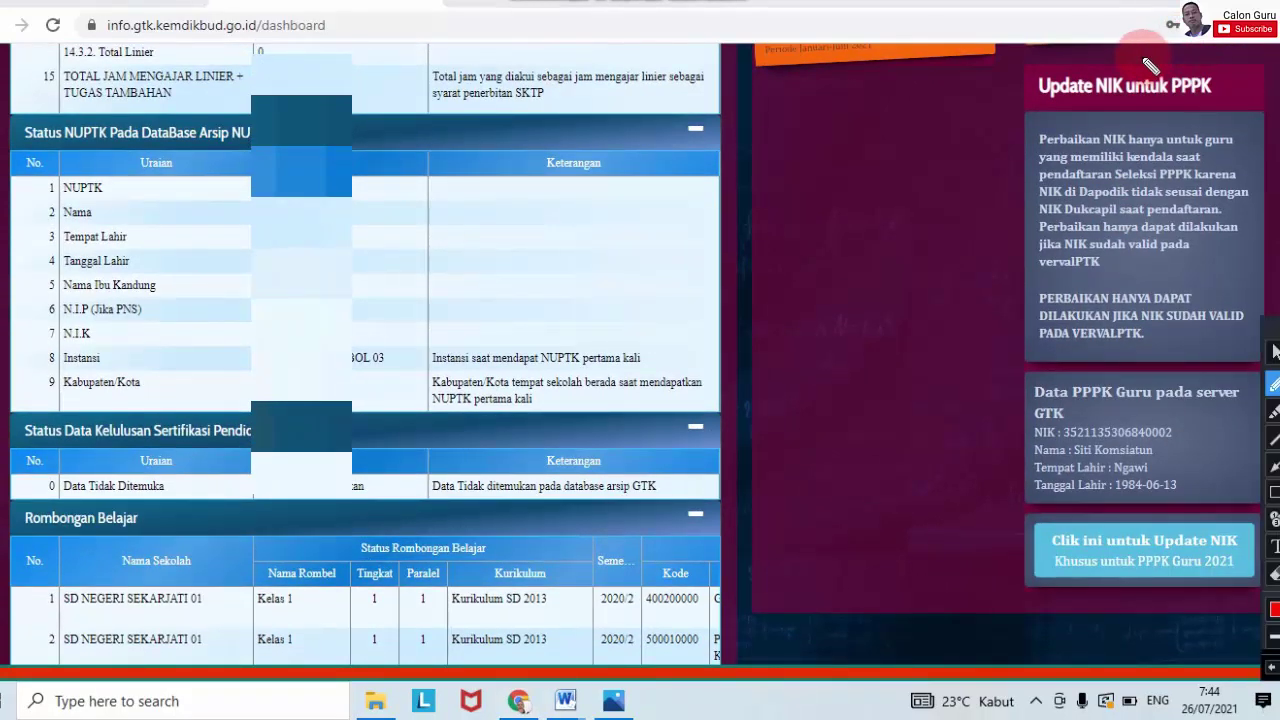
mouse_move(1145, 58)
mouse_down()
mouse_move(1070, 62)
mouse_move(1014, 84)
mouse_move(1024, 106)
mouse_move(1238, 95)
mouse_move(1208, 62)
mouse_move(1150, 54)
mouse_up()
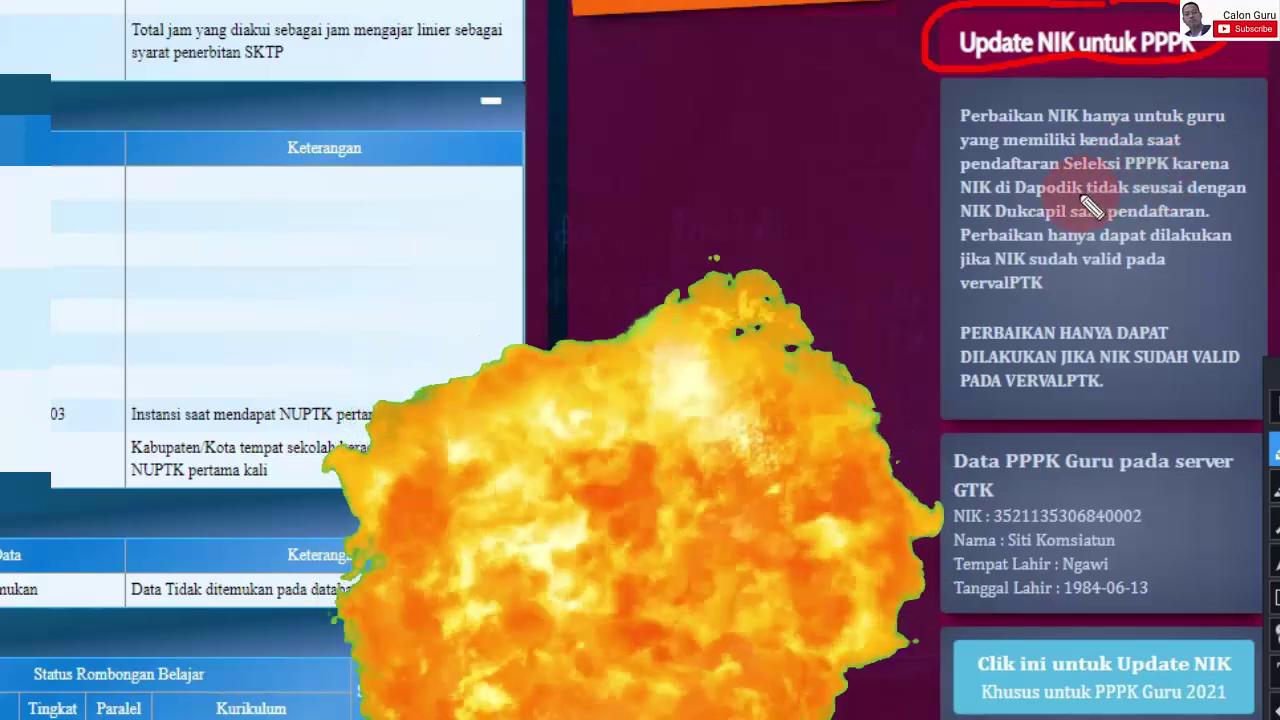
Underline the NIK correction conditions: Dapodik mismatch, NIK Dukcapil, valid status, and VERVALPTK in the capitalised note
drag(1036, 203, 1167, 190)
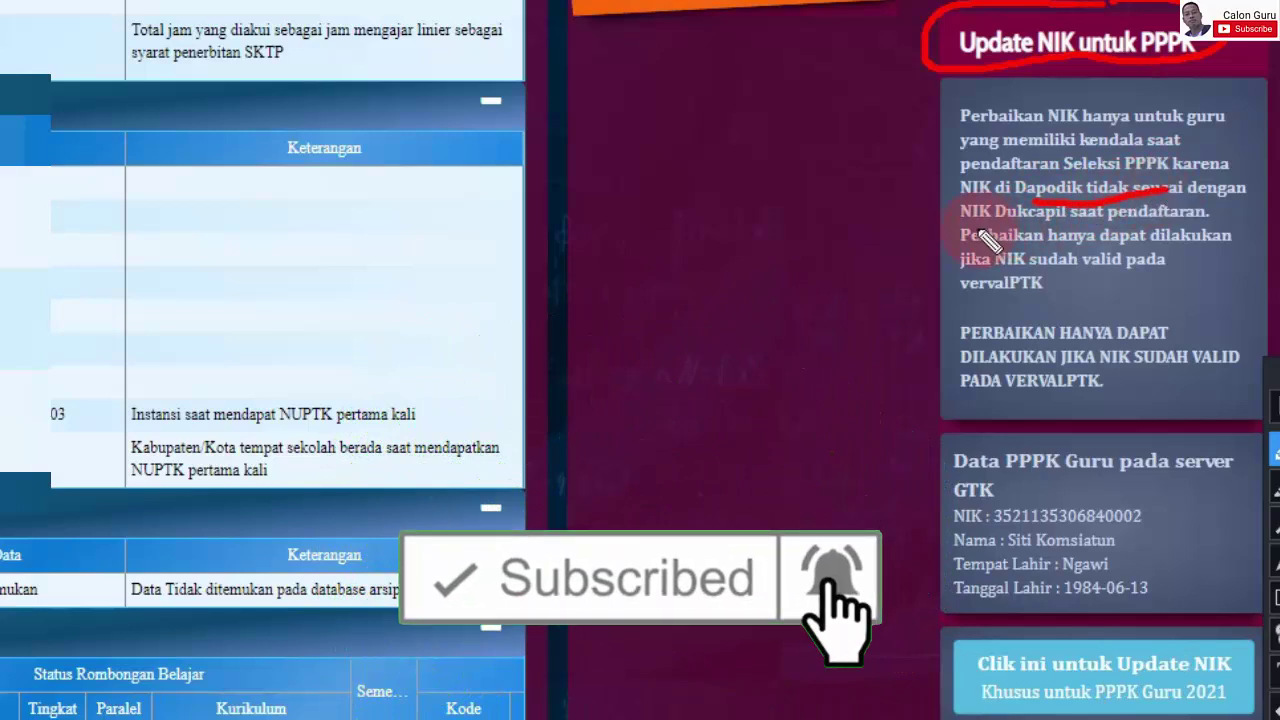
drag(970, 229, 1018, 228)
click(1151, 214)
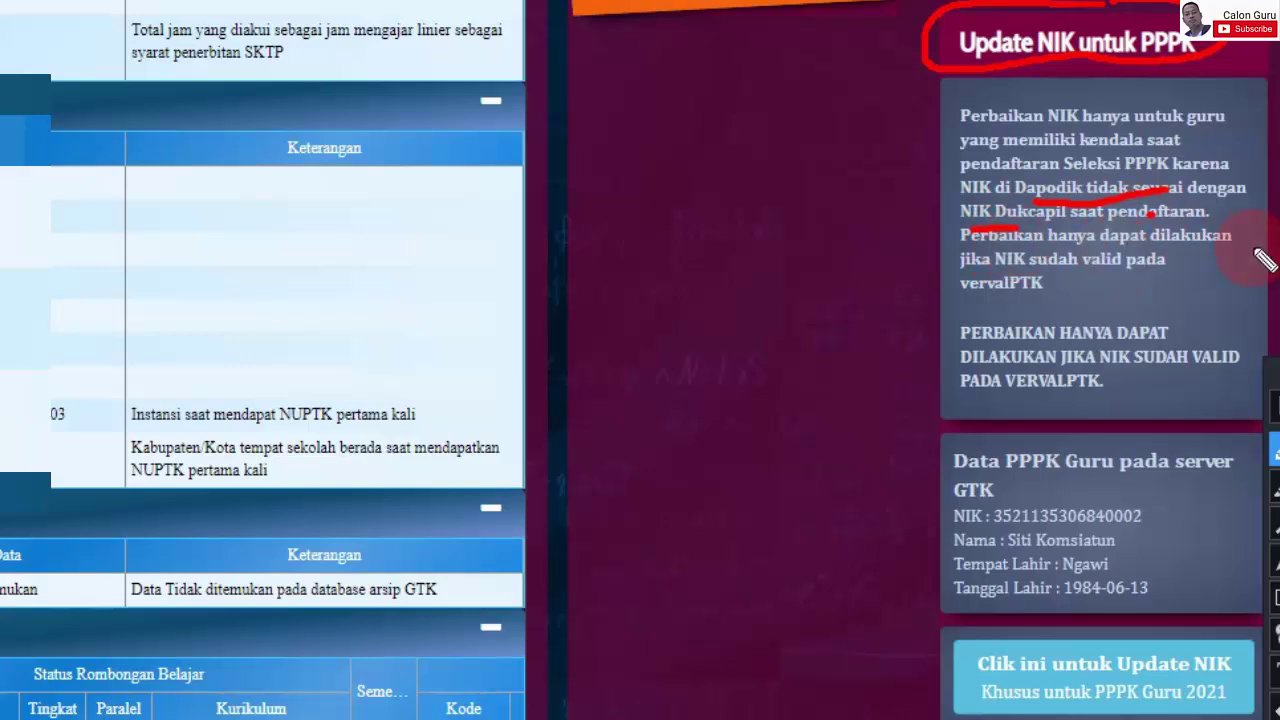
drag(1097, 276, 1131, 280)
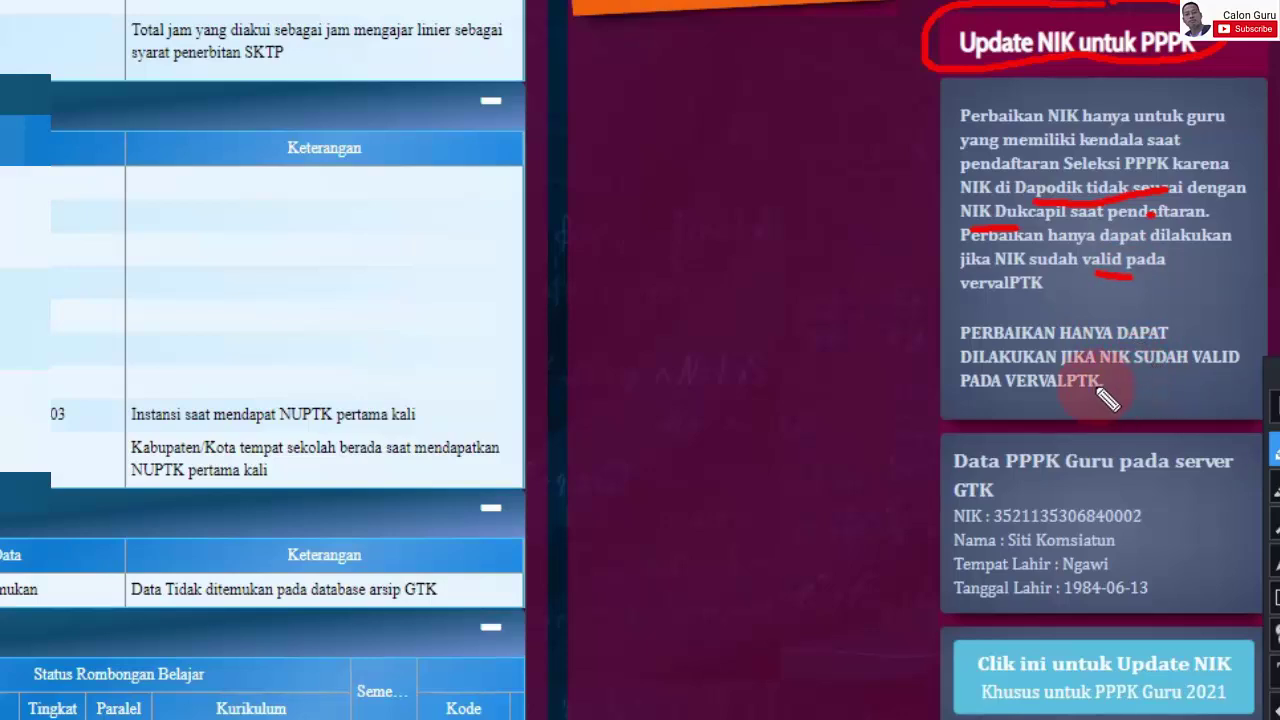
mouse_move(1052, 396)
mouse_down()
mouse_move(1100, 402)
mouse_move(1128, 382)
mouse_up()
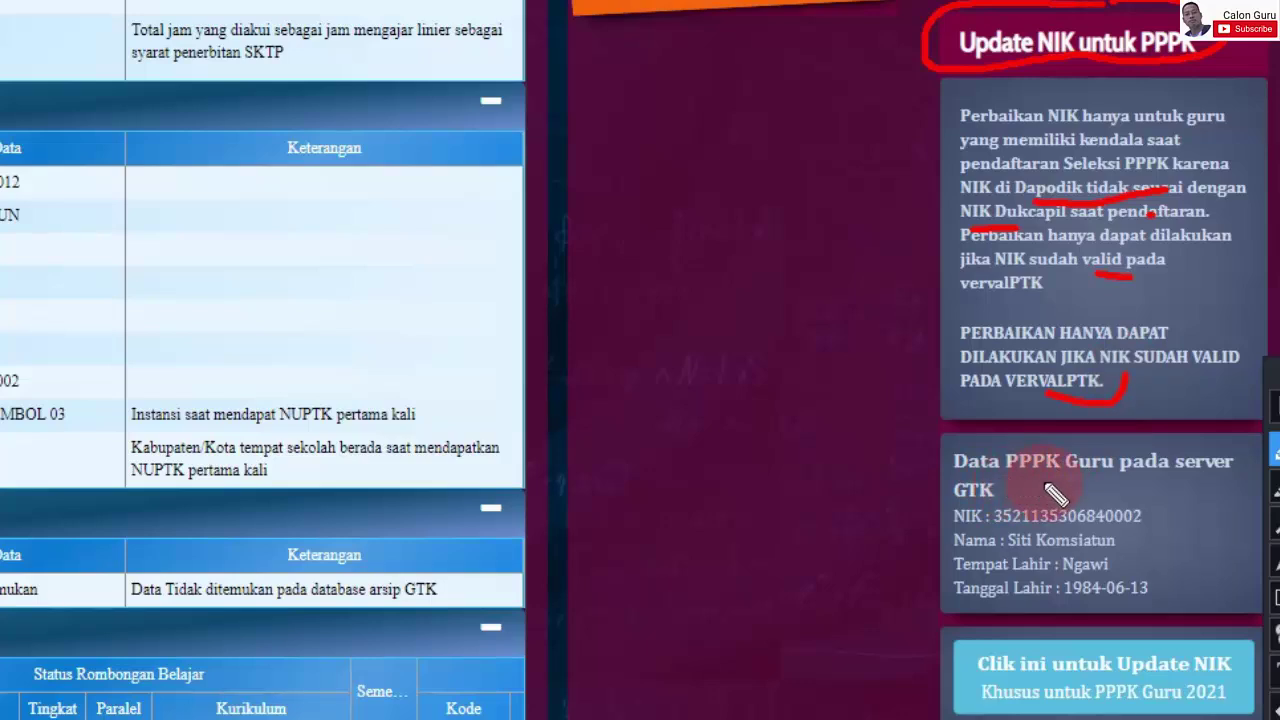
Mark the personal data entries under Data PPPK Guru with ticks and a brace, and draw an arrow to the Update NIK link
mouse_move(1092, 483)
mouse_down()
mouse_move(1132, 481)
mouse_move(1180, 505)
mouse_up()
mouse_move(1140, 548)
mouse_down()
mouse_move(1182, 536)
mouse_move(1176, 556)
mouse_move(1186, 551)
mouse_move(1201, 585)
mouse_up()
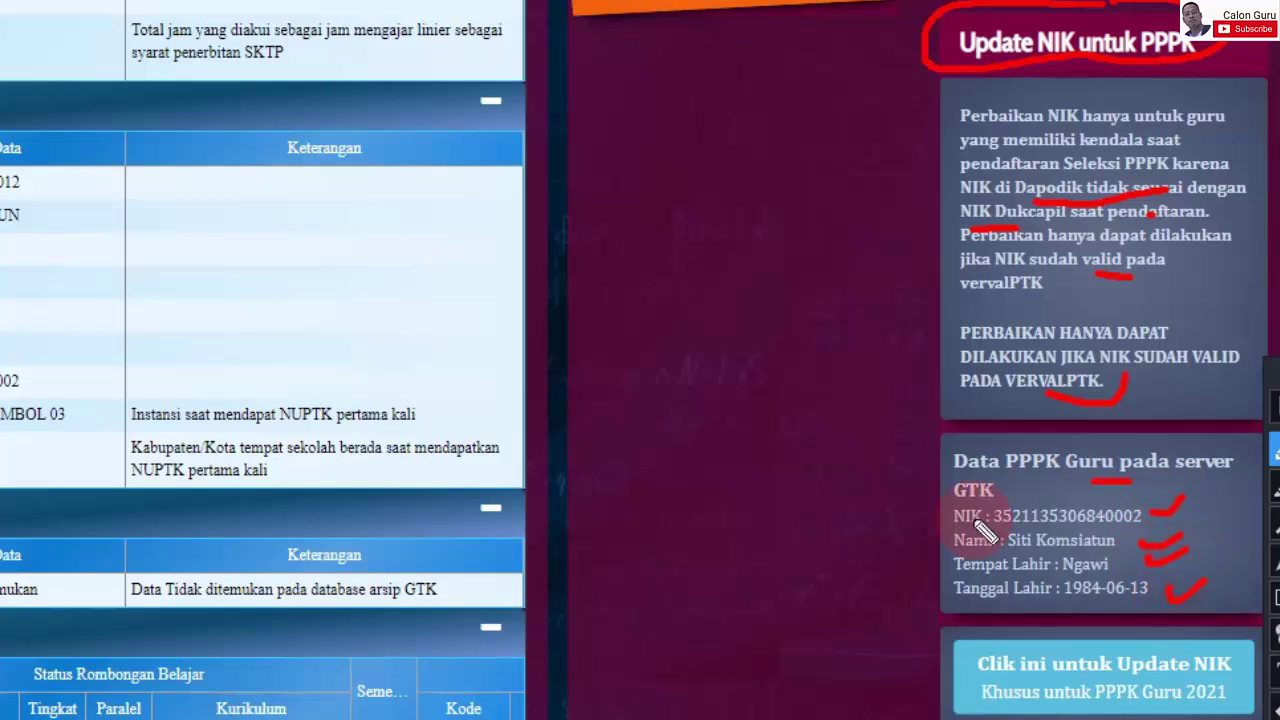
mouse_move(922, 442)
mouse_down()
mouse_move(886, 476)
mouse_move(906, 576)
mouse_move(930, 602)
mouse_up()
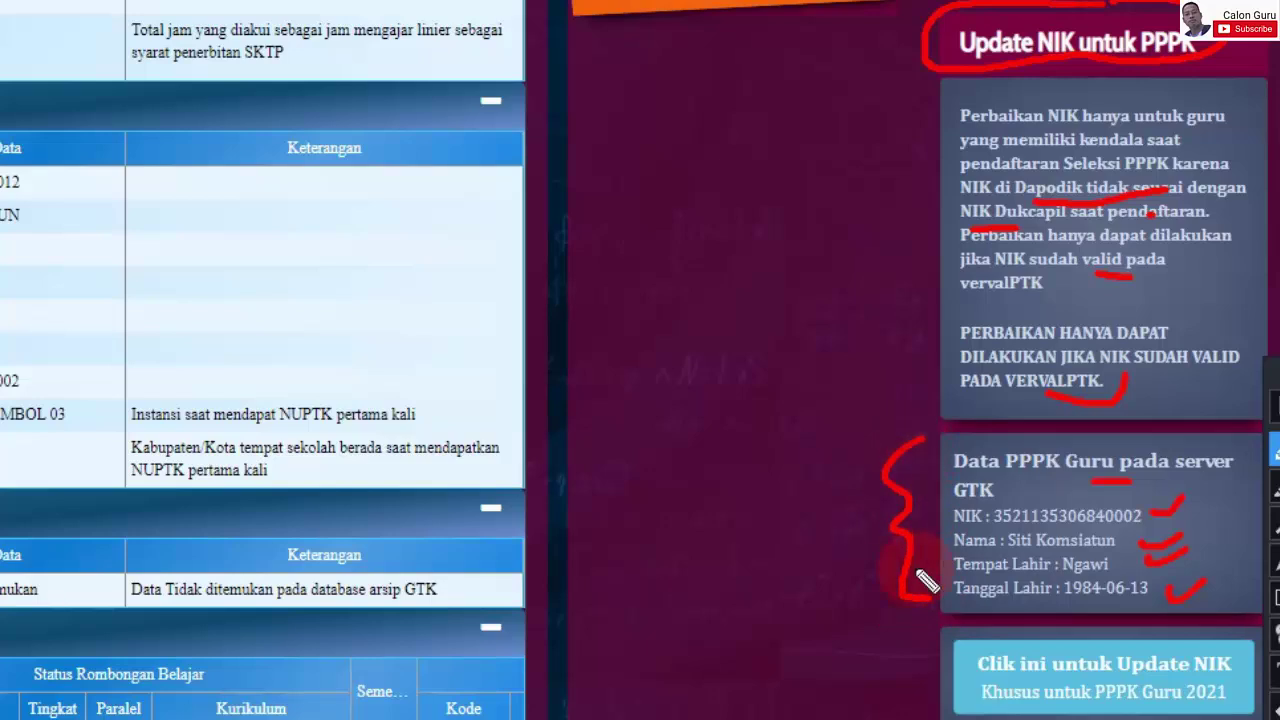
mouse_move(806, 630)
mouse_down()
mouse_move(922, 668)
mouse_move(985, 662)
mouse_move(980, 676)
mouse_move(995, 680)
mouse_move(975, 698)
mouse_up()
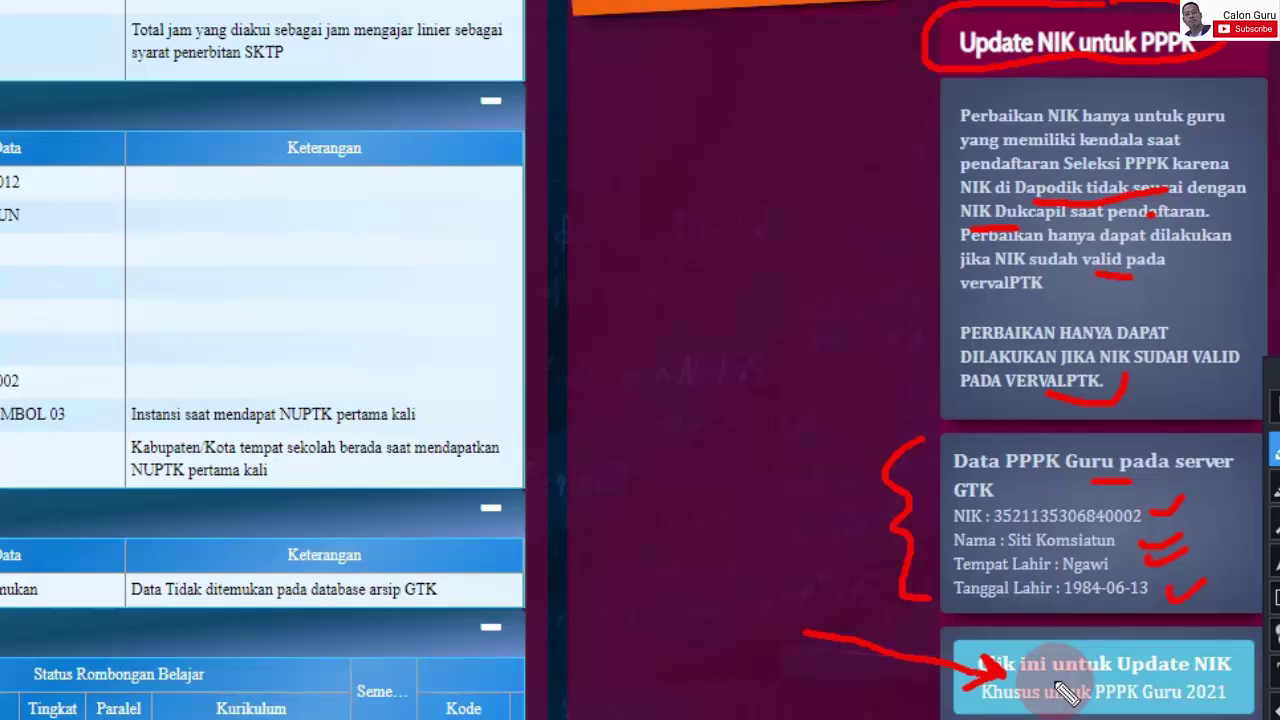
click(1277, 362)
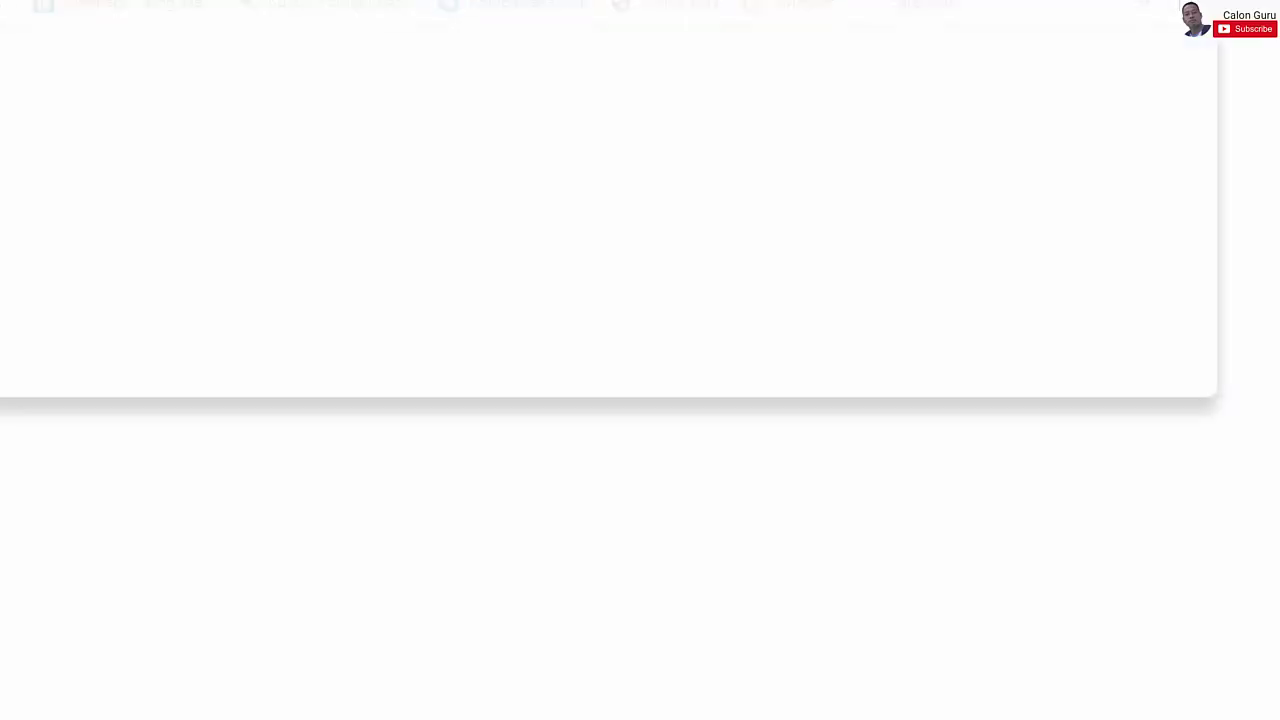
Open the SSCASN portal at sscasn.bkn.go.id and the PPPK Guru site at gurupppk.kemdikbud.go.id in a new tab
key(Return)
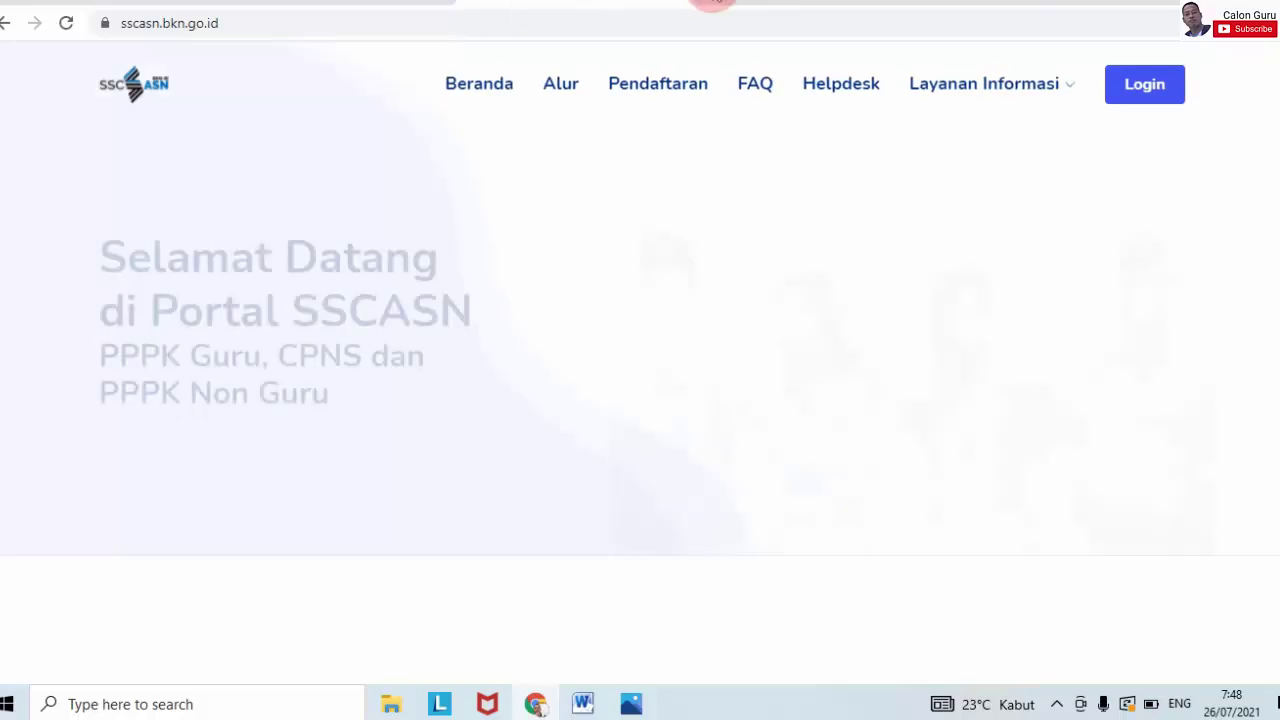
key(ctrl+t)
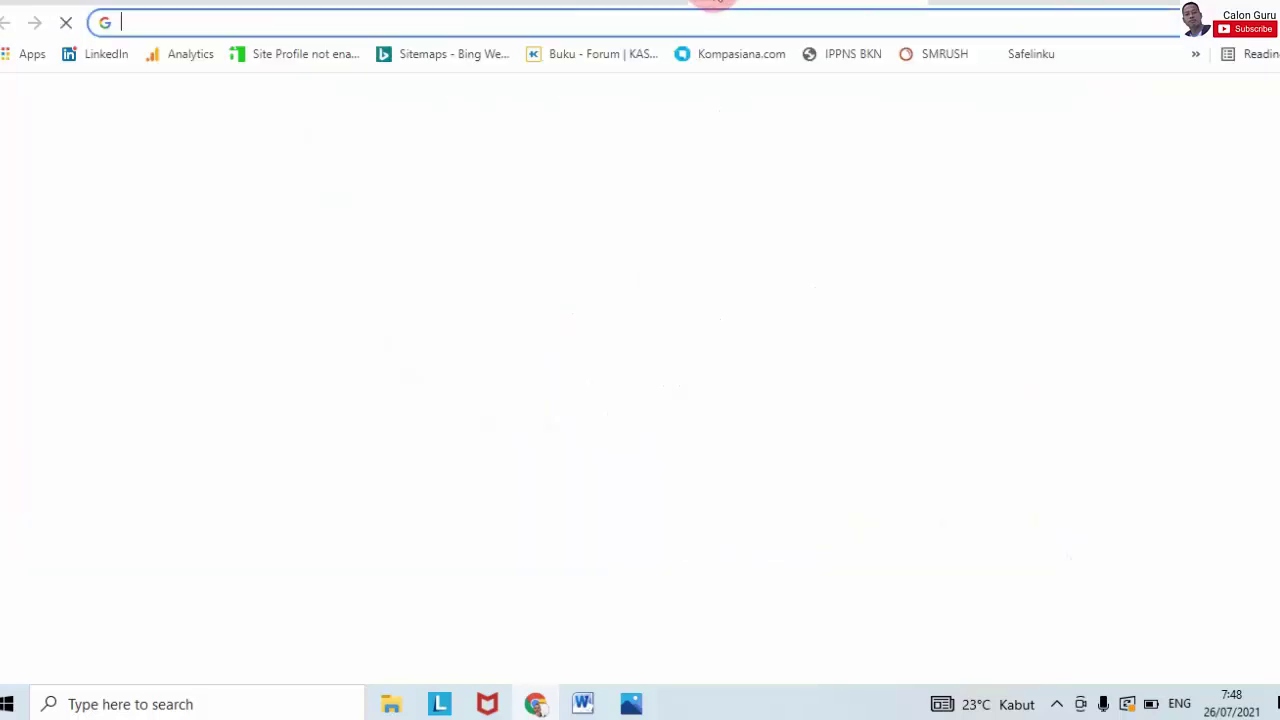
click(685, 18)
text(gg)
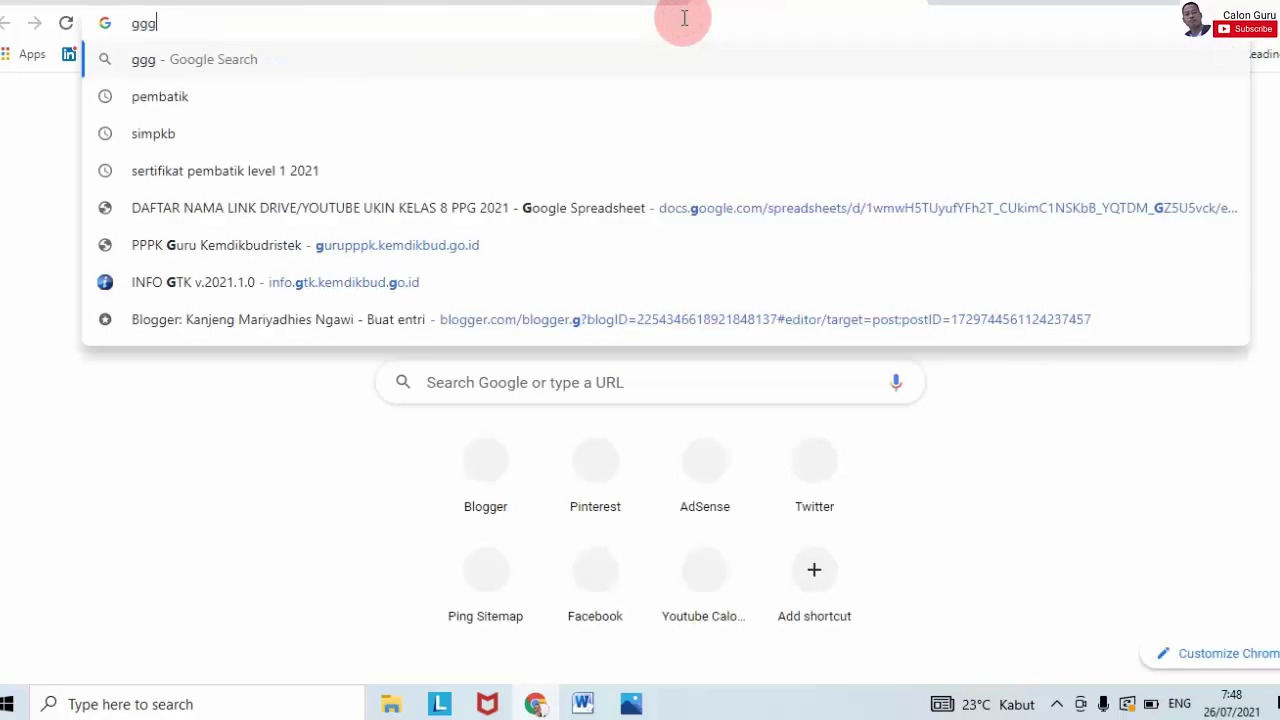
key(BackSpace)
text(urupppk.kemdikbud.go.id)
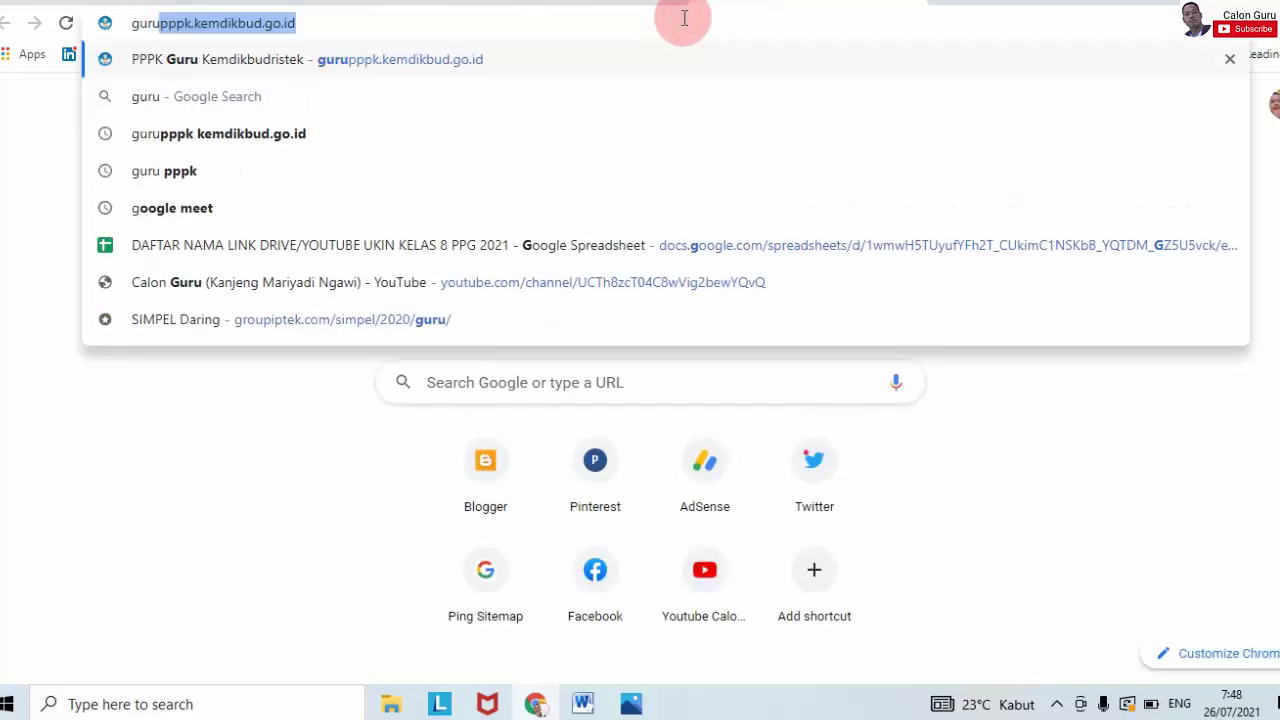
key(Return)
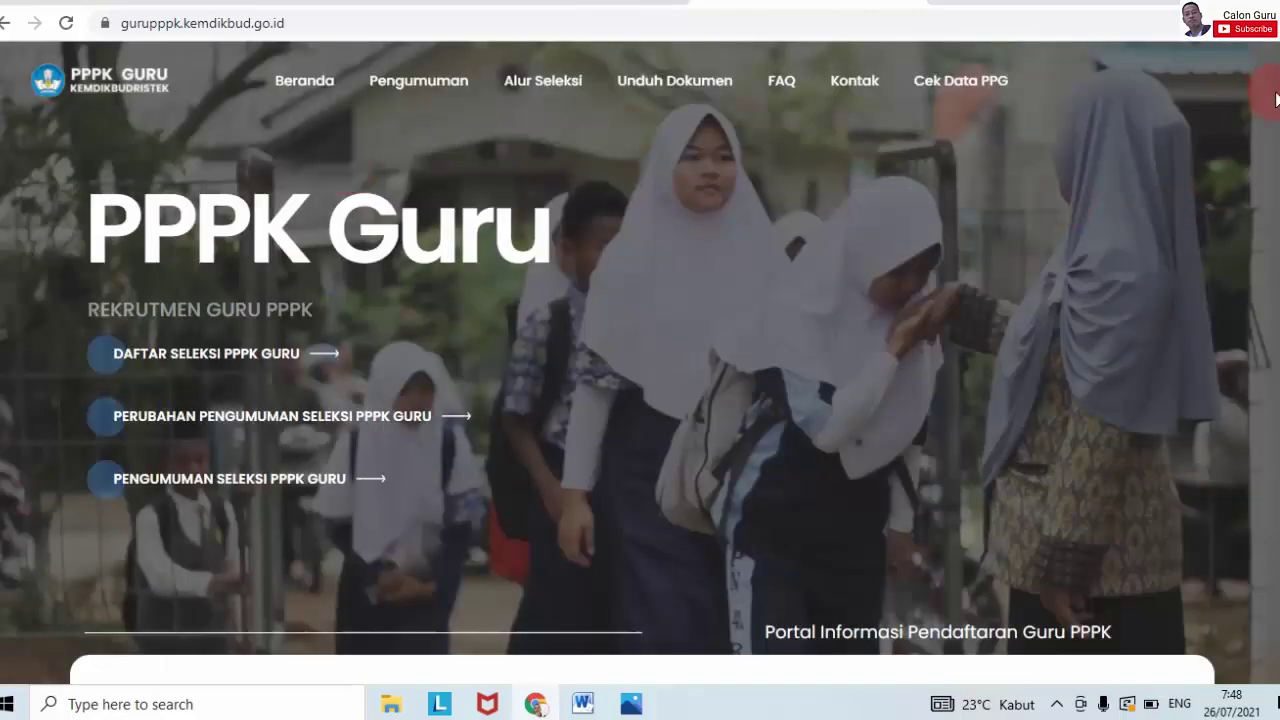
Look through the PPPK Guru announcement and examine the Alur Seleksi flow diagram
scroll(640, 360, down, 15)
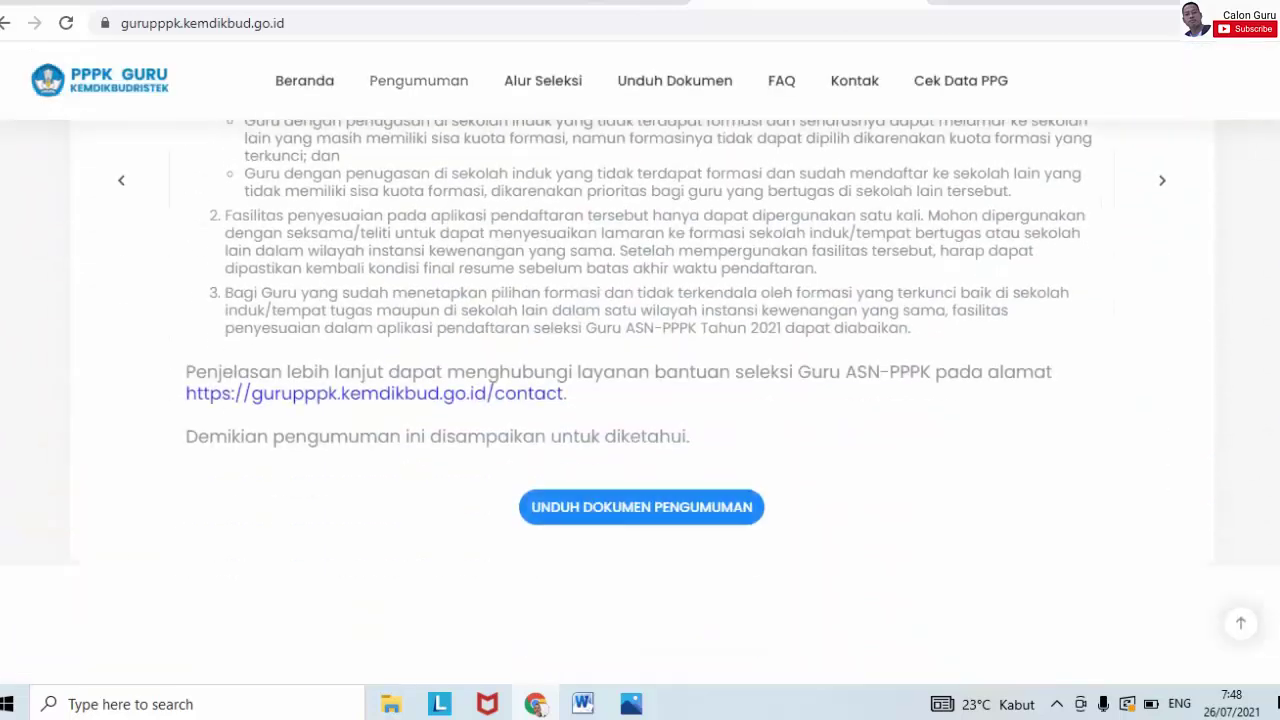
scroll(640, 400, down, 2)
scroll(640, 400, up, 1)
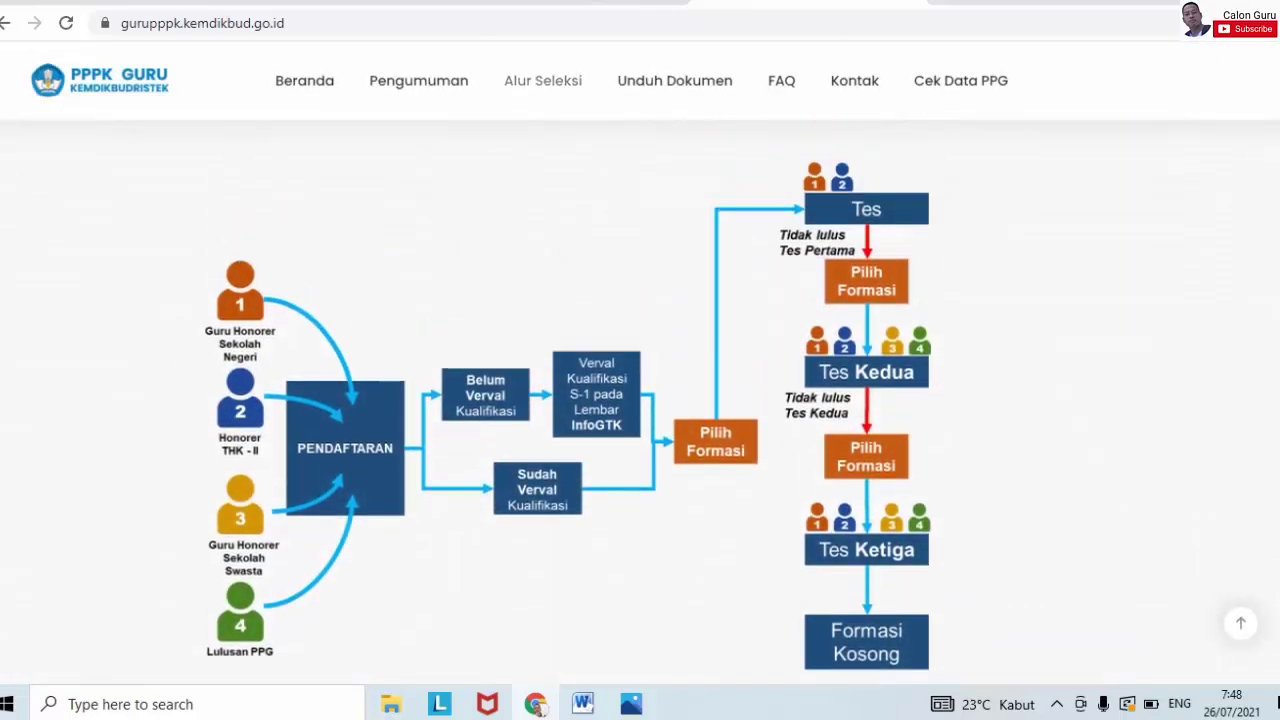
scroll(640, 400, down, 1)
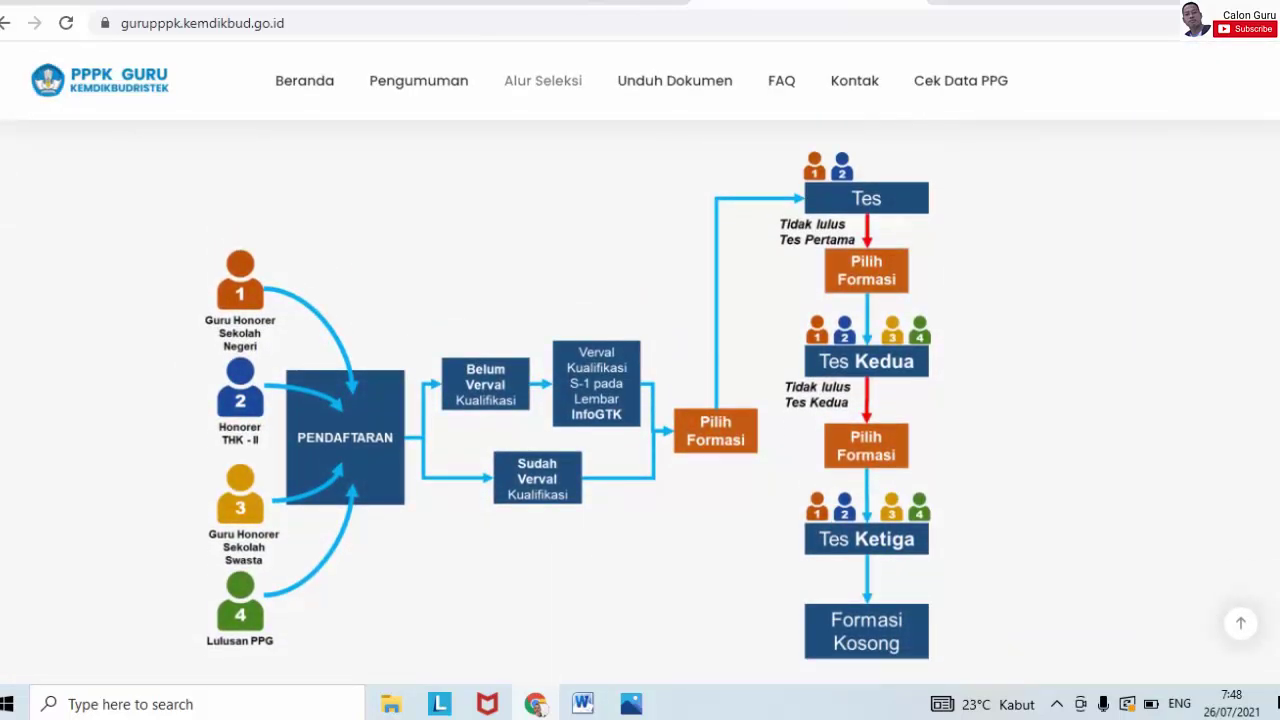